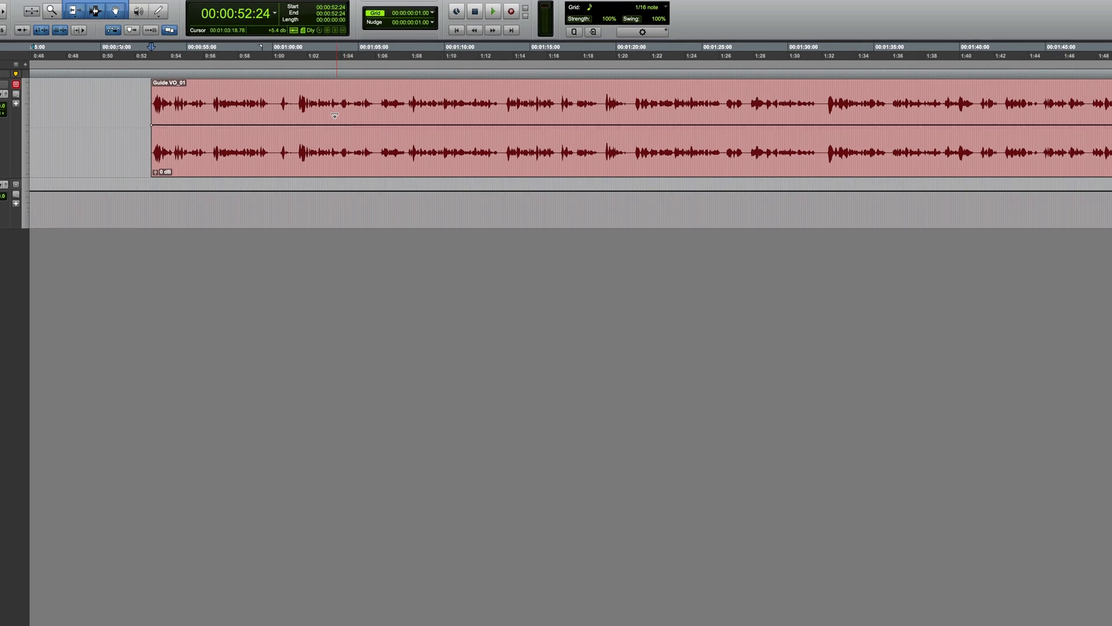
Run Transcription > Transcribe on the Guide VO_01 clip to generate its text transcript.
{"action": "right_click", "coordinate": [317, 150]}
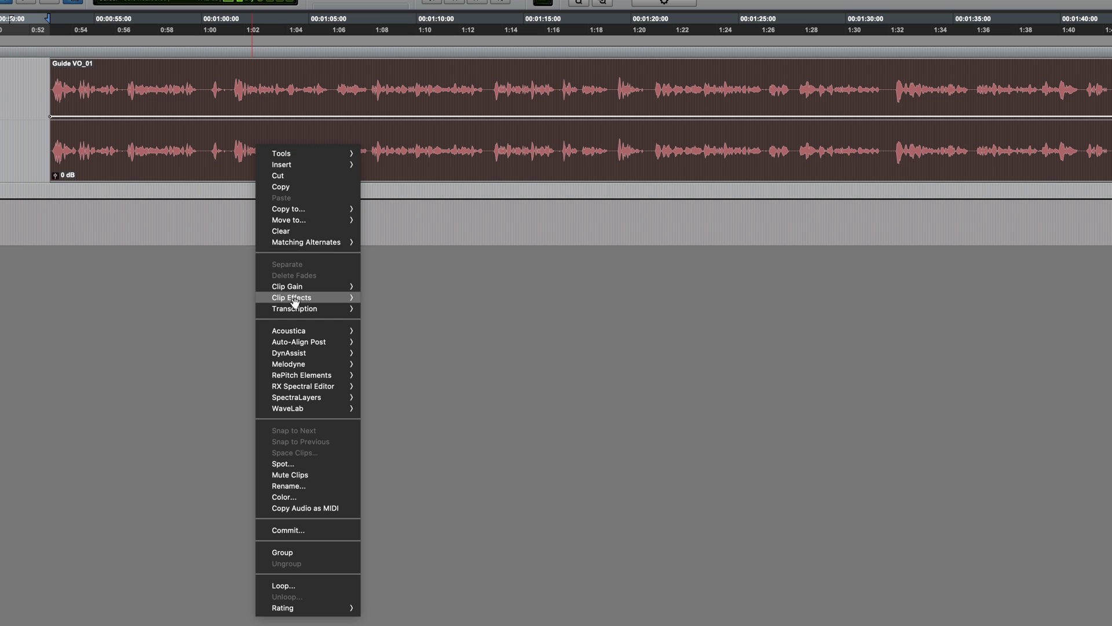
{"action": "mouse_move", "coordinate": [345, 282]}
{"action": "left_click", "coordinate": [424, 333]}
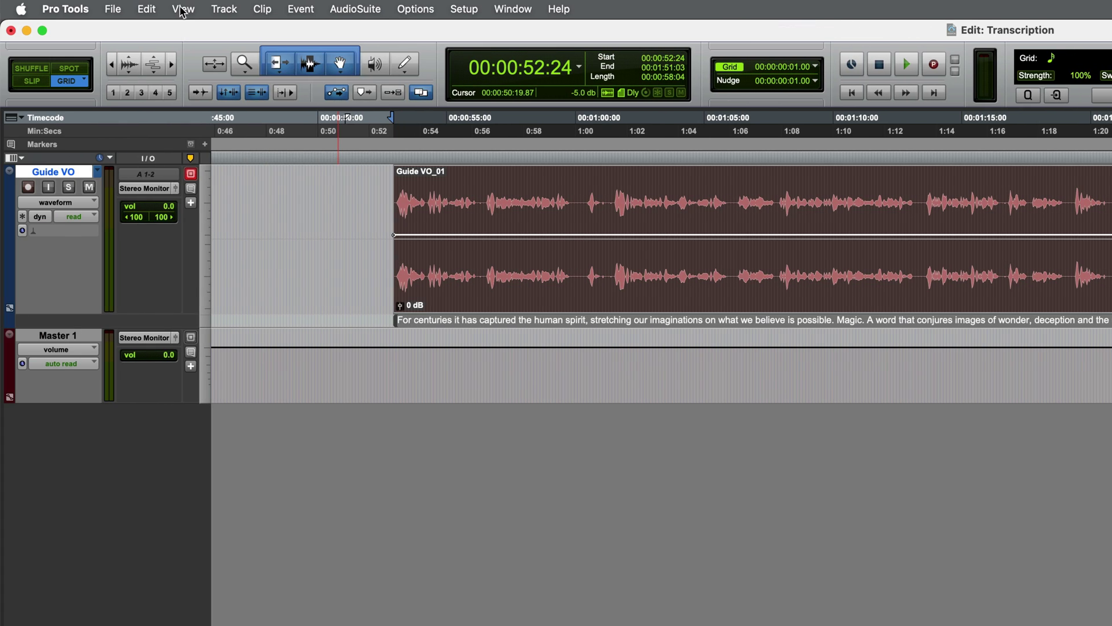
Confirm the transcription lane is shown, play and stop the voiceover, then zoom in to separate words.
{"action": "left_click", "coordinate": [183, 10]}
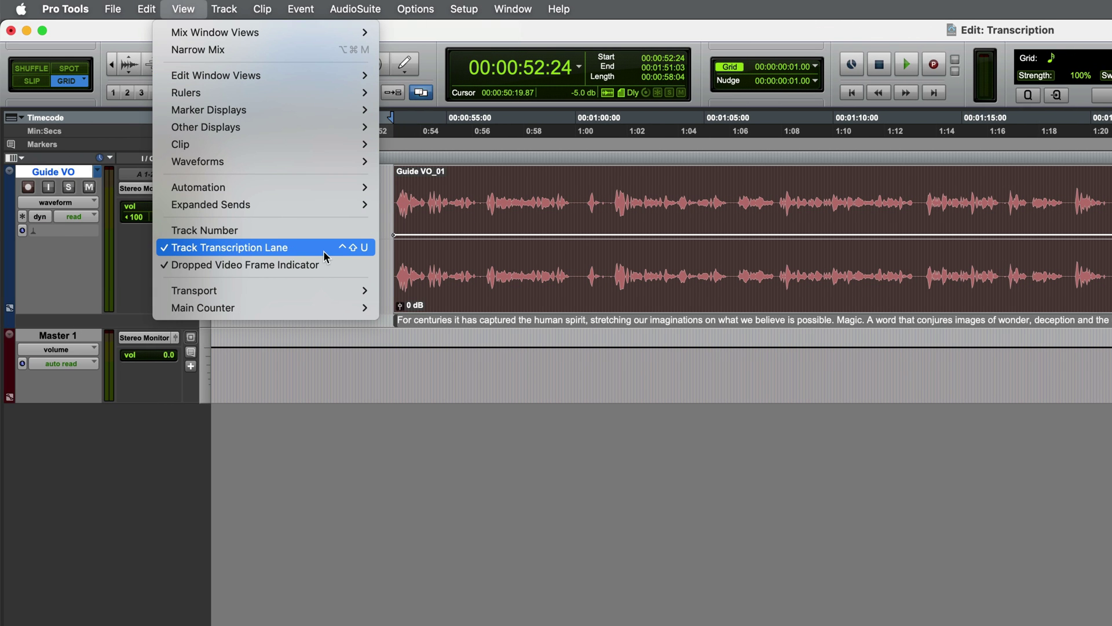
{"action": "left_click", "coordinate": [759, 506]}
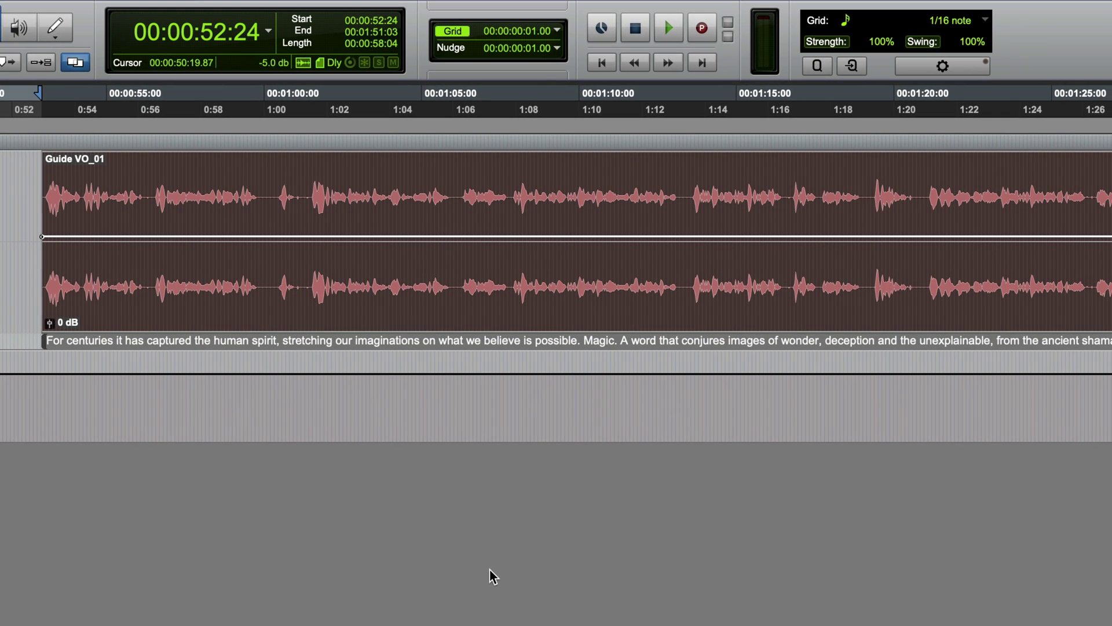
{"action": "key", "text": "space"}
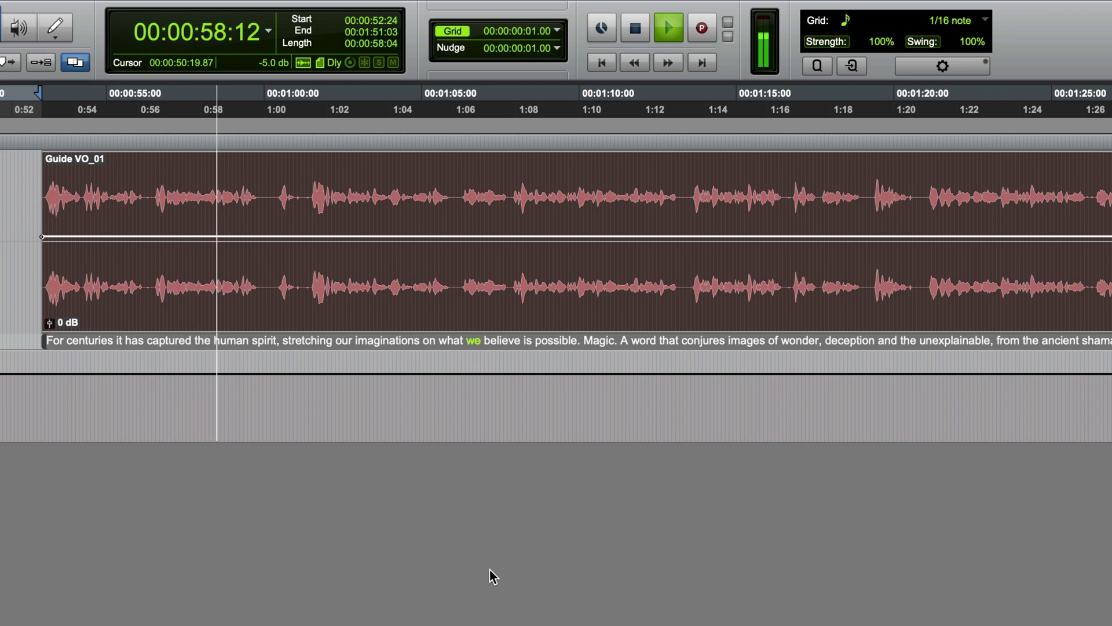
{"action": "key", "text": "space"}
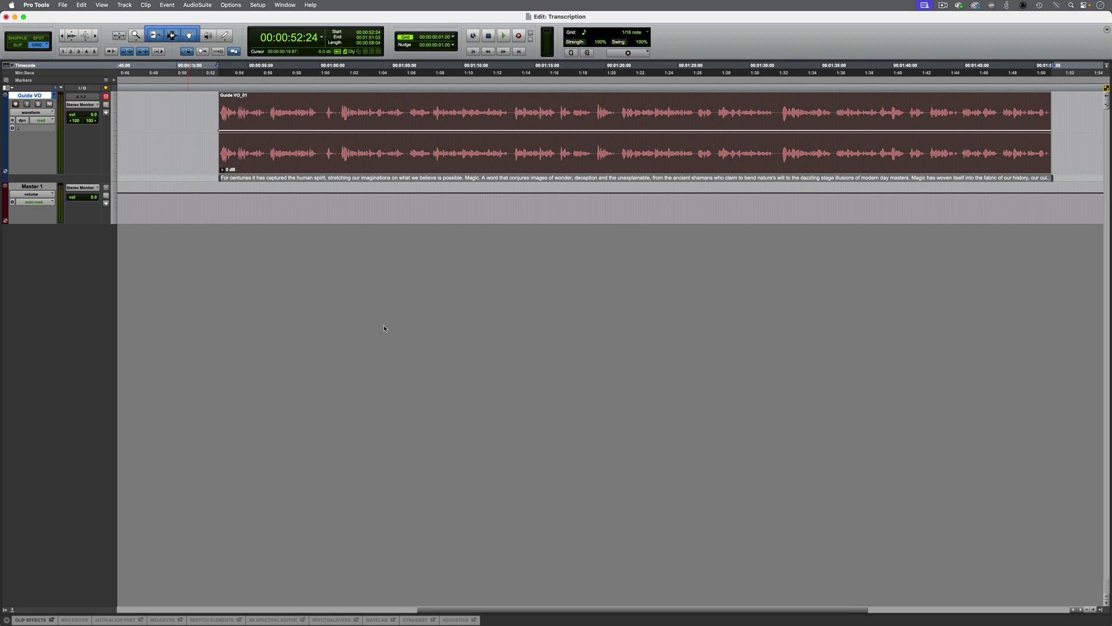
{"action": "key", "text": "super+bracketright"}
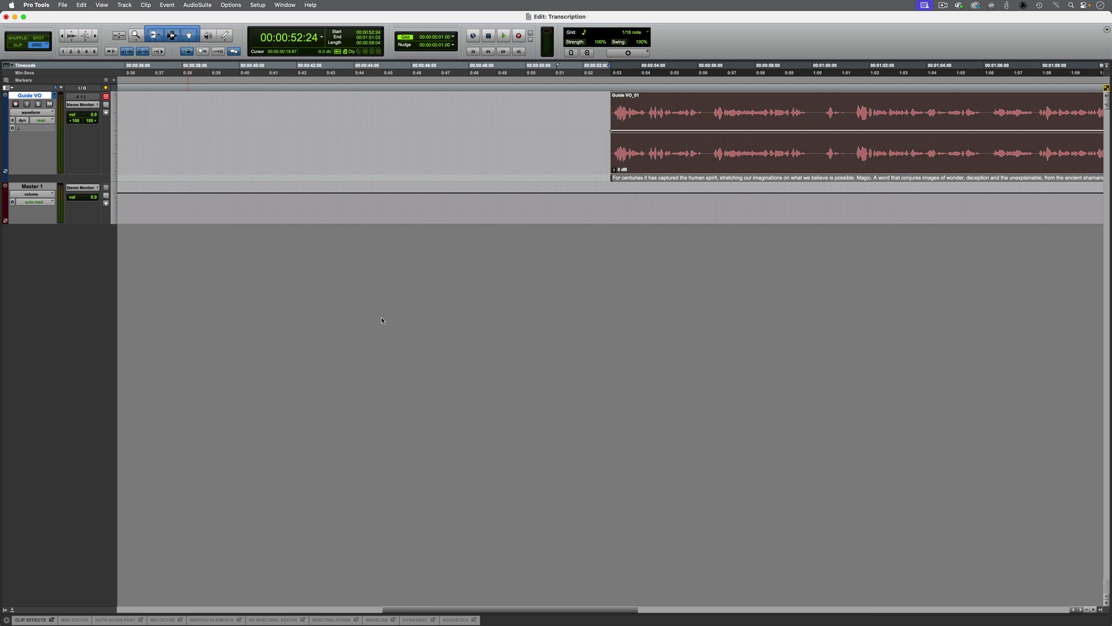
{"action": "key", "text": "super+bracketright"}
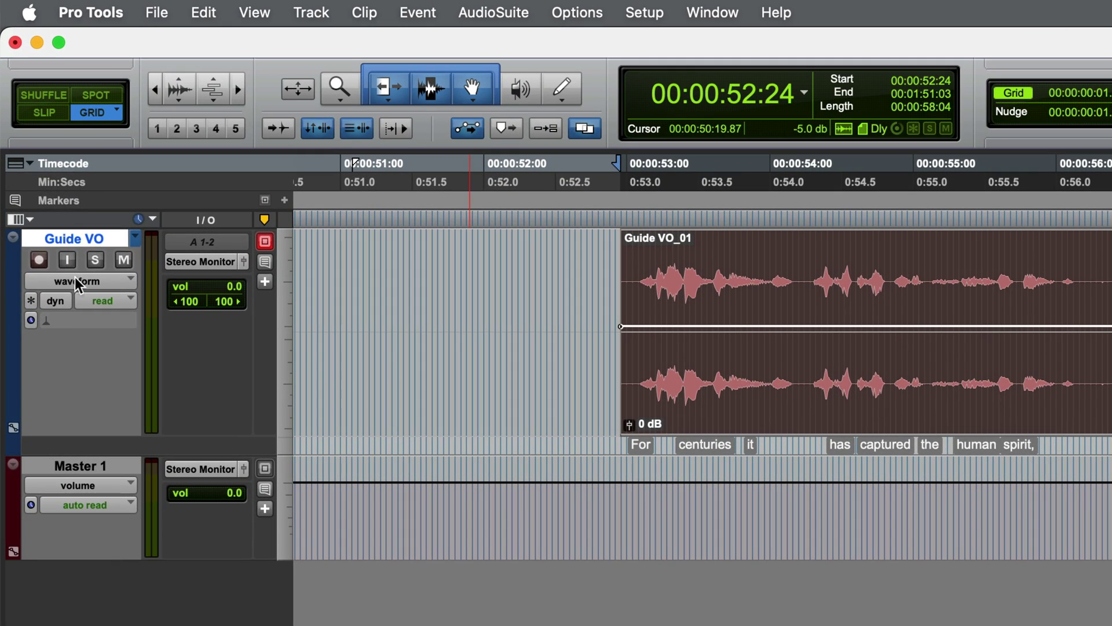
Switch the Guide VO track view to Transcript and play back from the word 'Magic'.
{"action": "left_click", "coordinate": [32, 111]}
{"action": "left_click", "coordinate": [83, 264]}
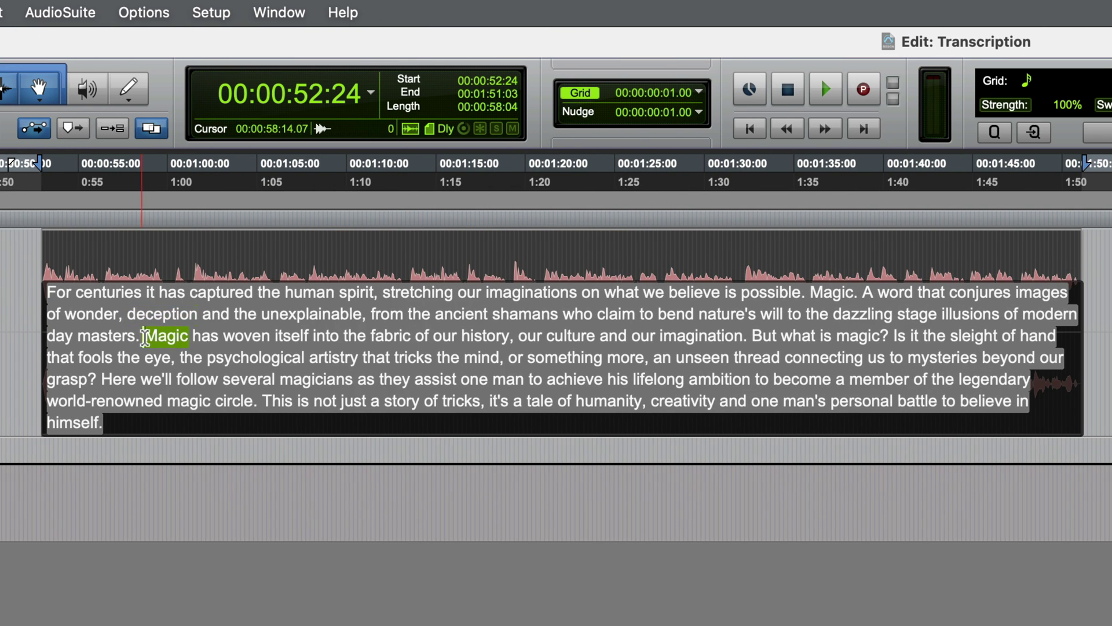
{"action": "left_click", "coordinate": [145, 336]}
{"action": "key", "text": "space"}
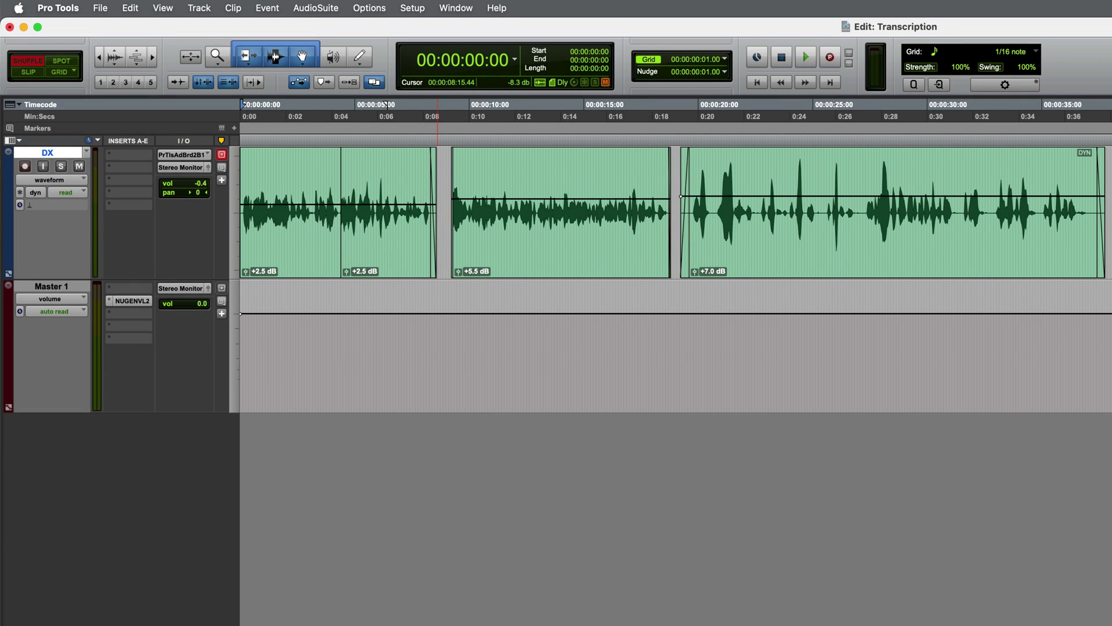
Enable Keep Track Transcribed on the DX track, then select the audio from 'time' through 'has'.
{"action": "right_click", "coordinate": [55, 154]}
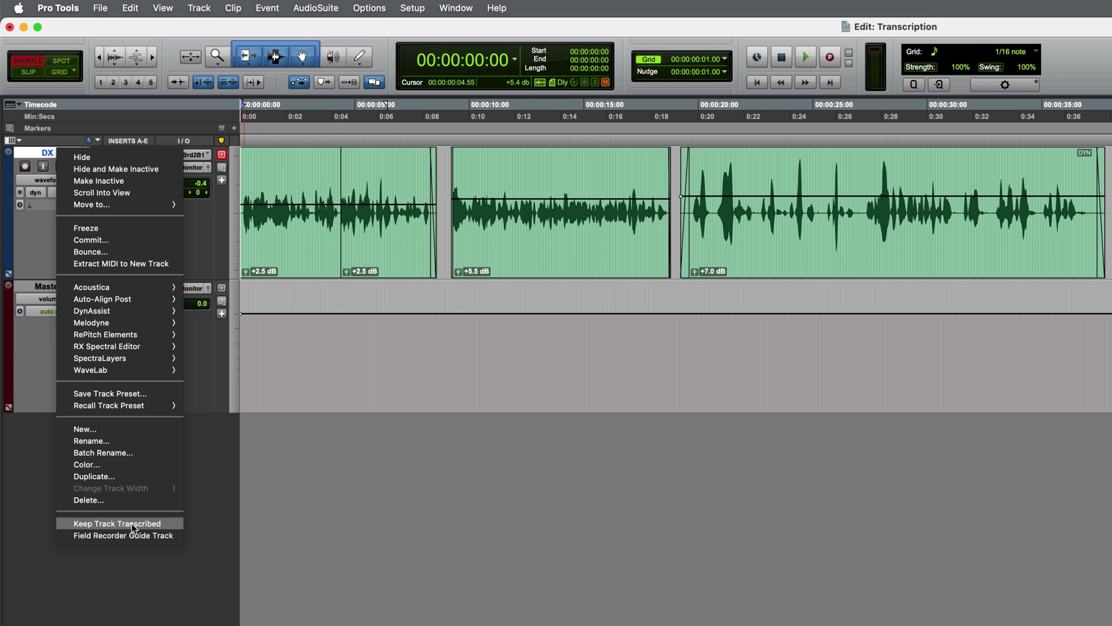
{"action": "left_click", "coordinate": [170, 523]}
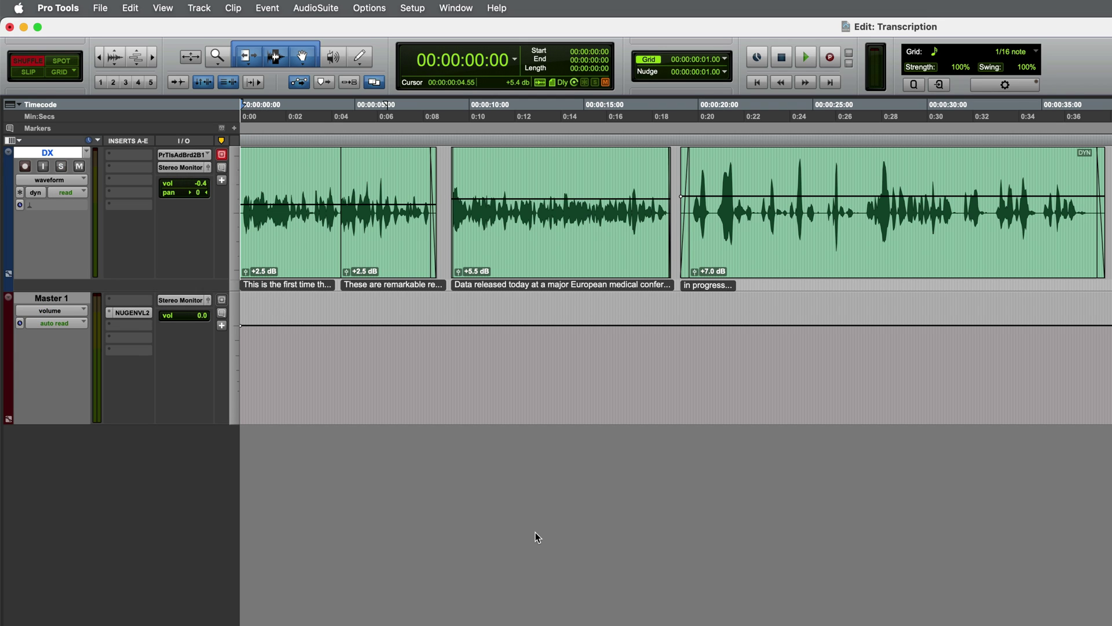
{"action": "key", "text": "super+bracketright"}
{"action": "key", "text": "super+bracketright"}
{"action": "key", "text": "super+bracketright"}
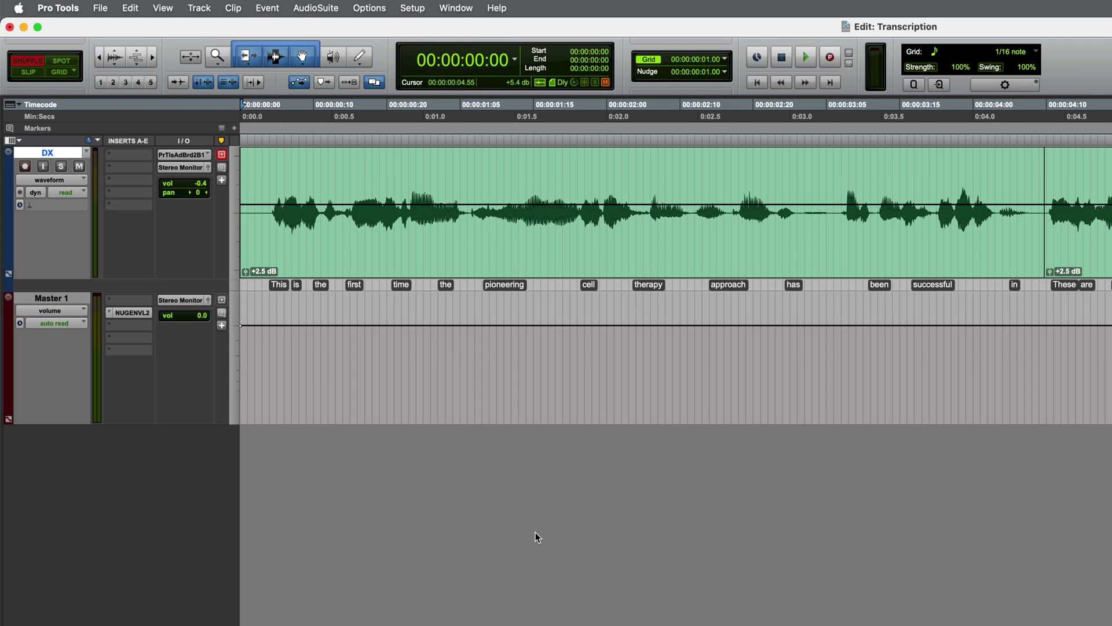
{"action": "left_click", "coordinate": [401, 284]}
{"action": "left_click_drag", "start_coordinate": [423, 285], "coordinate": [808, 288]}
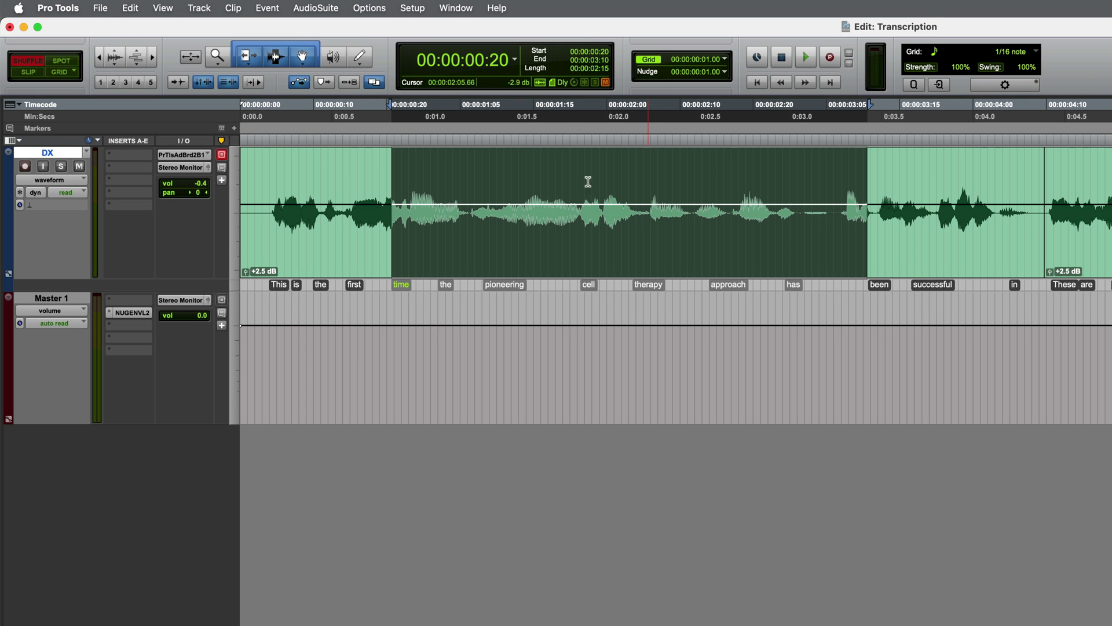
Open the Transcript window, search for 'released', and play the dialogue from that word.
{"action": "left_click", "coordinate": [455, 7]}
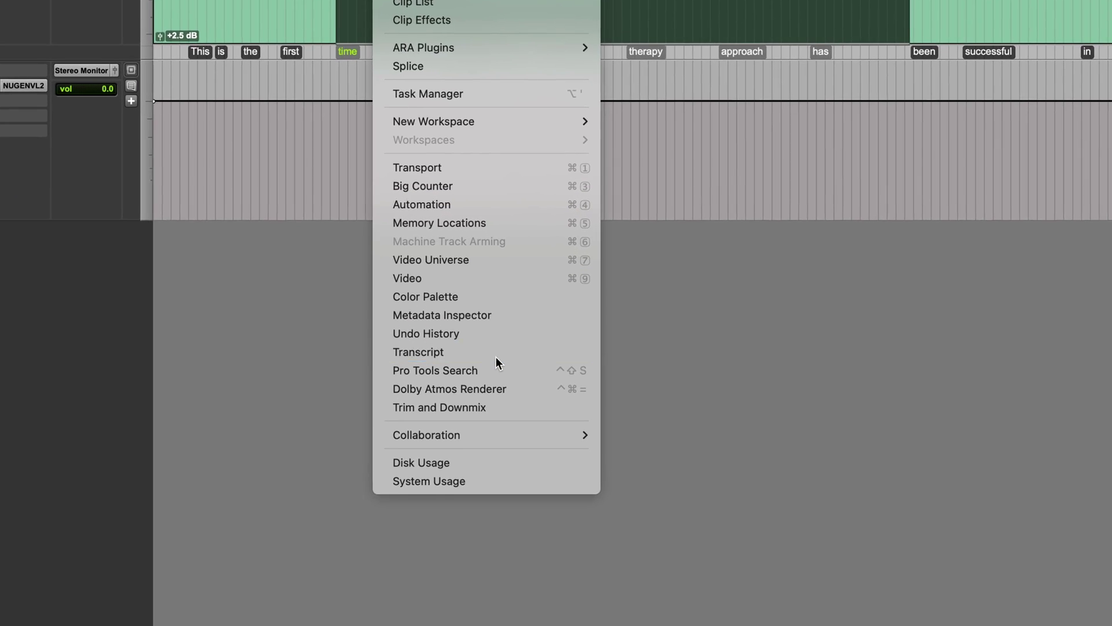
{"action": "left_click", "coordinate": [515, 449]}
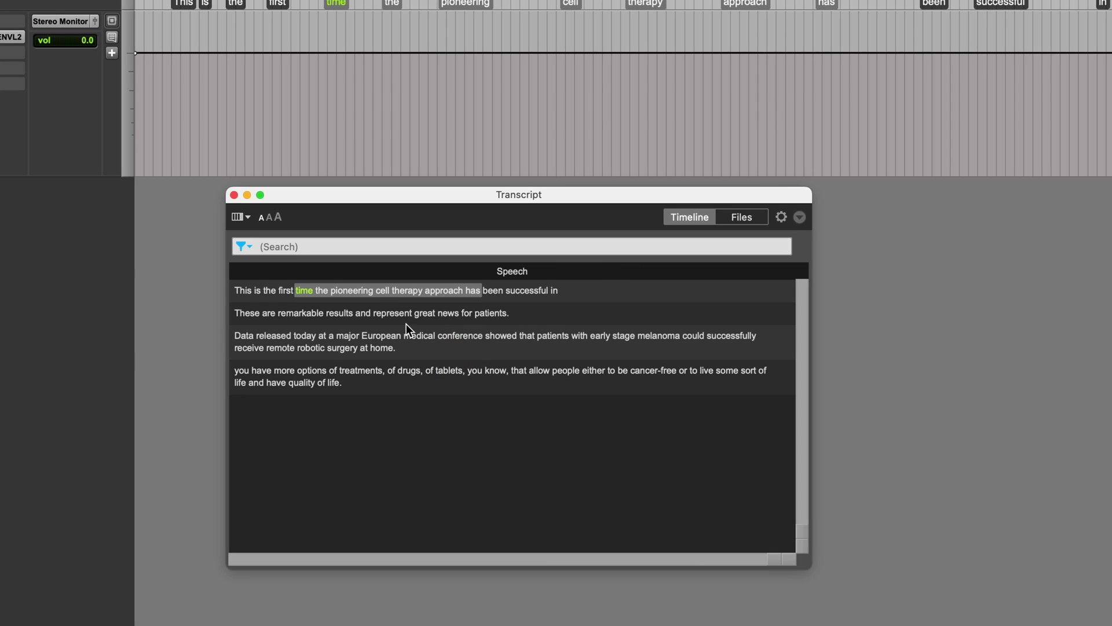
{"action": "left_click", "coordinate": [323, 245]}
{"action": "type", "text": "released"}
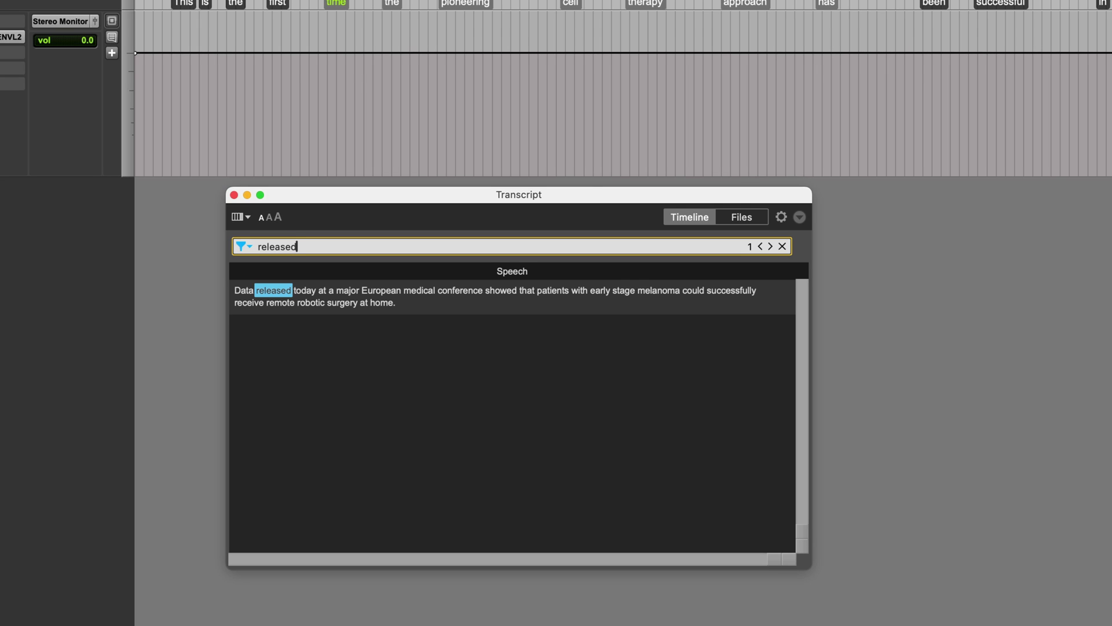
{"action": "key", "text": "Return"}
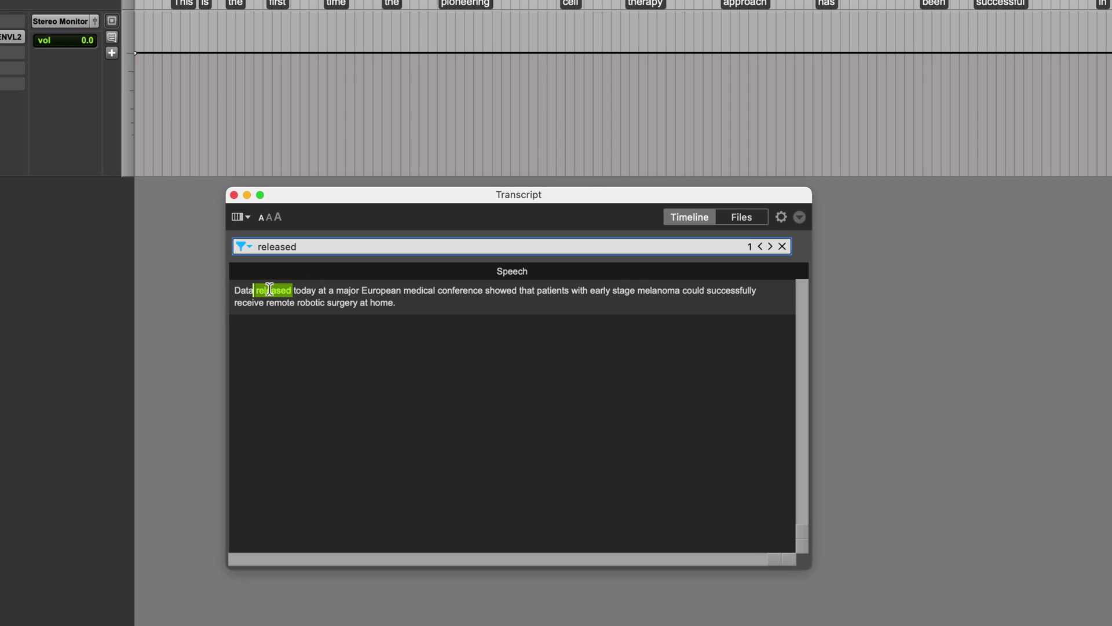
{"action": "key", "text": "space"}
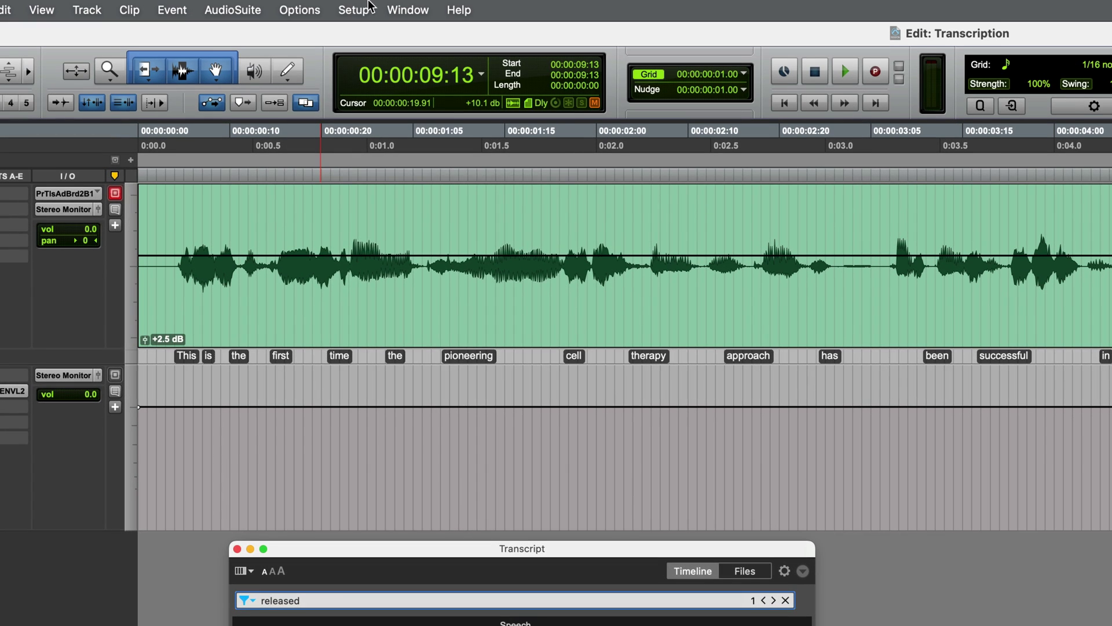
Open Setup > Transcription Settings, move the Transcript window aside, and expand the Language Hint list.
{"action": "left_click", "coordinate": [367, 9]}
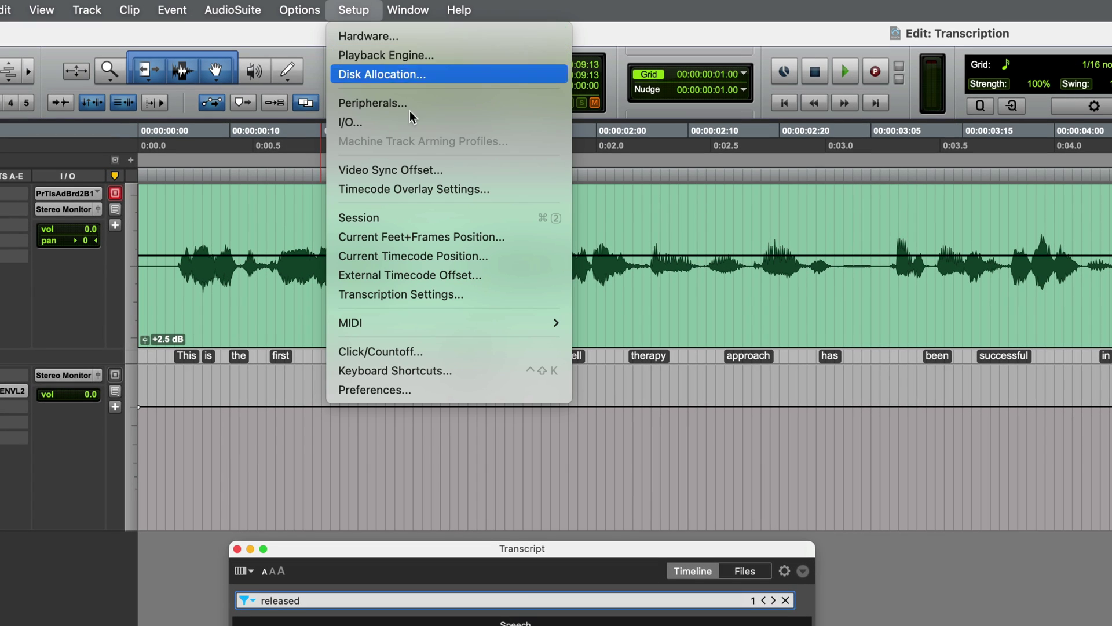
{"action": "left_click", "coordinate": [467, 297]}
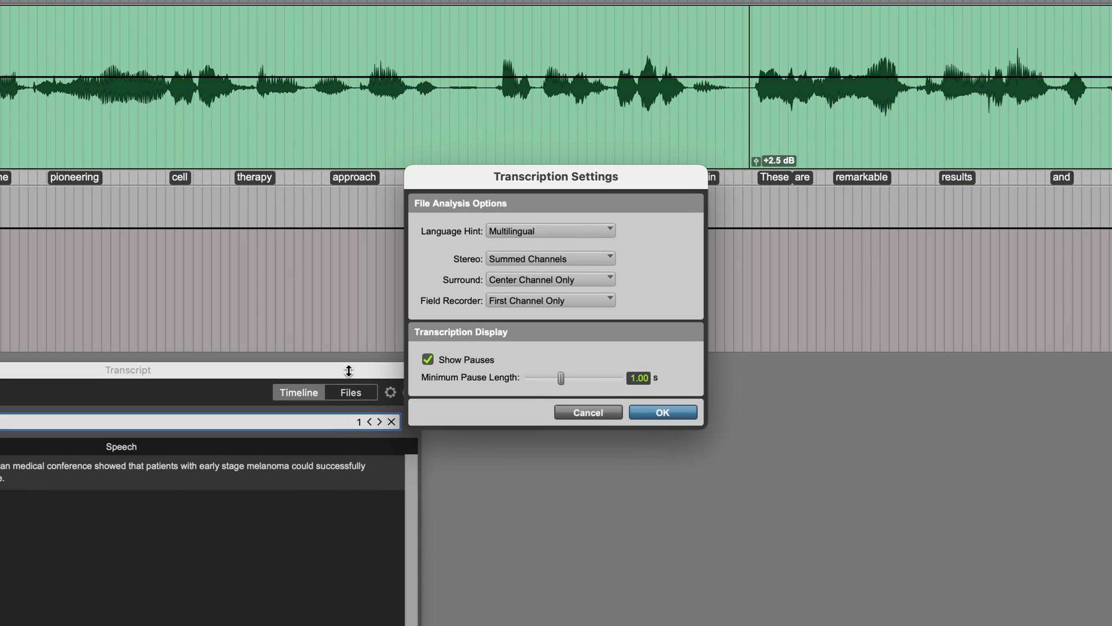
{"action": "left_click_drag", "start_coordinate": [351, 369], "coordinate": [192, 373]}
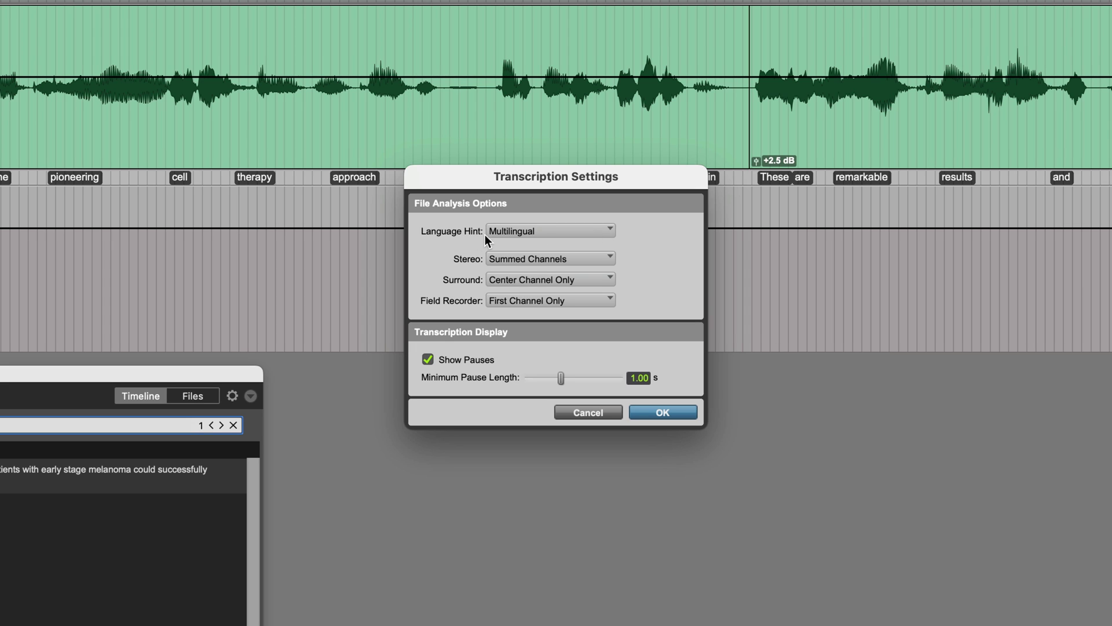
{"action": "left_click", "coordinate": [547, 234]}
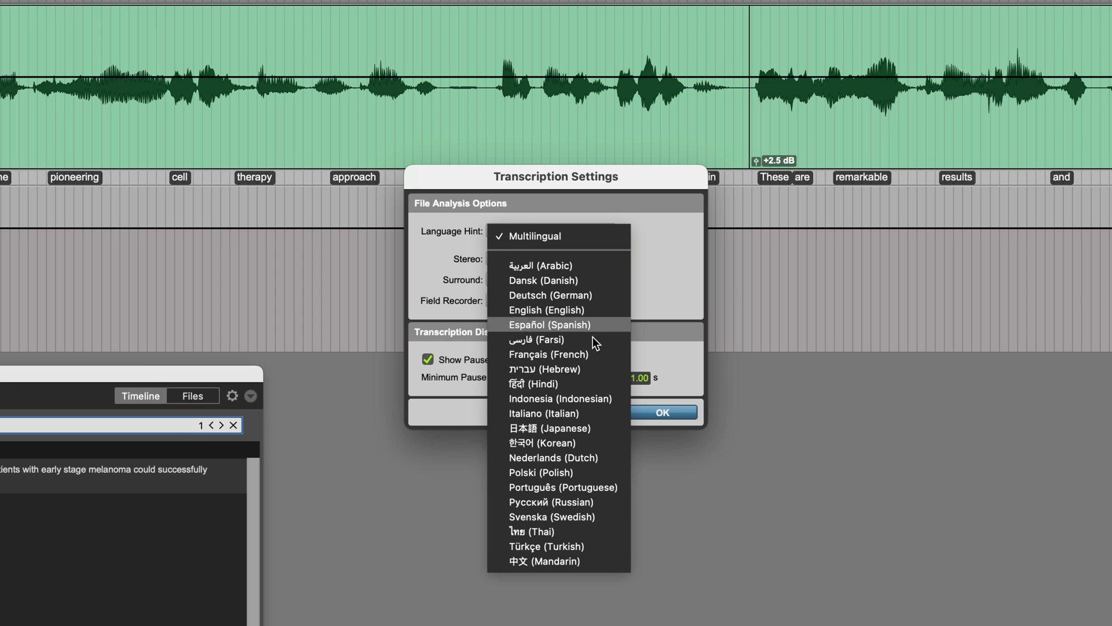
Pick English (English) as Language Hint, leaving the Stereo, Surround and Field Recorder options unchanged.
{"action": "left_click", "coordinate": [604, 309]}
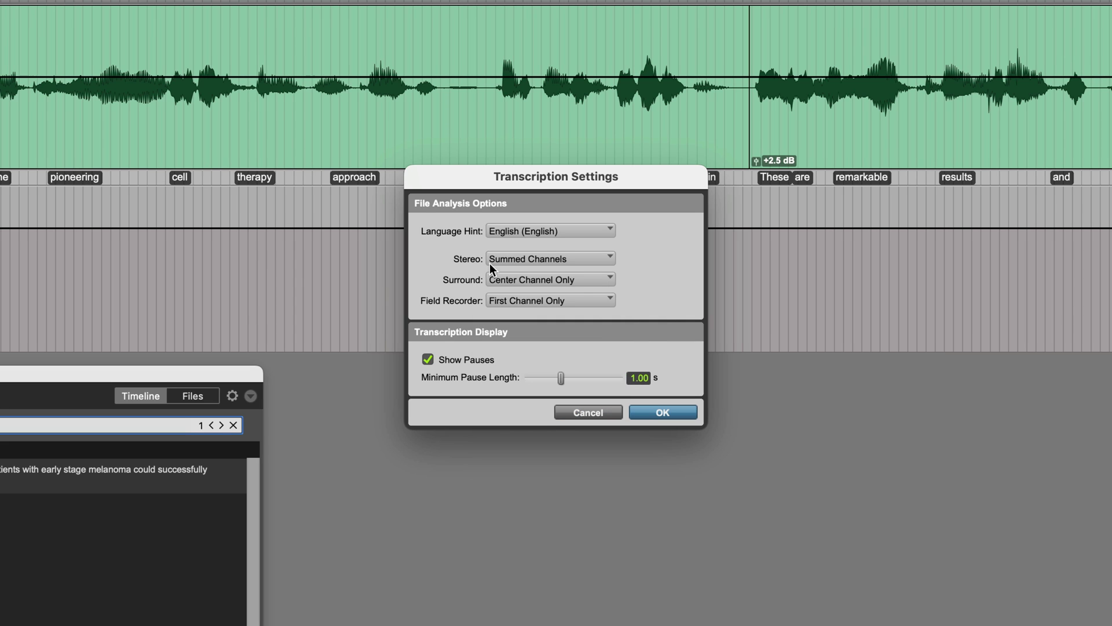
{"action": "left_click", "coordinate": [571, 266]}
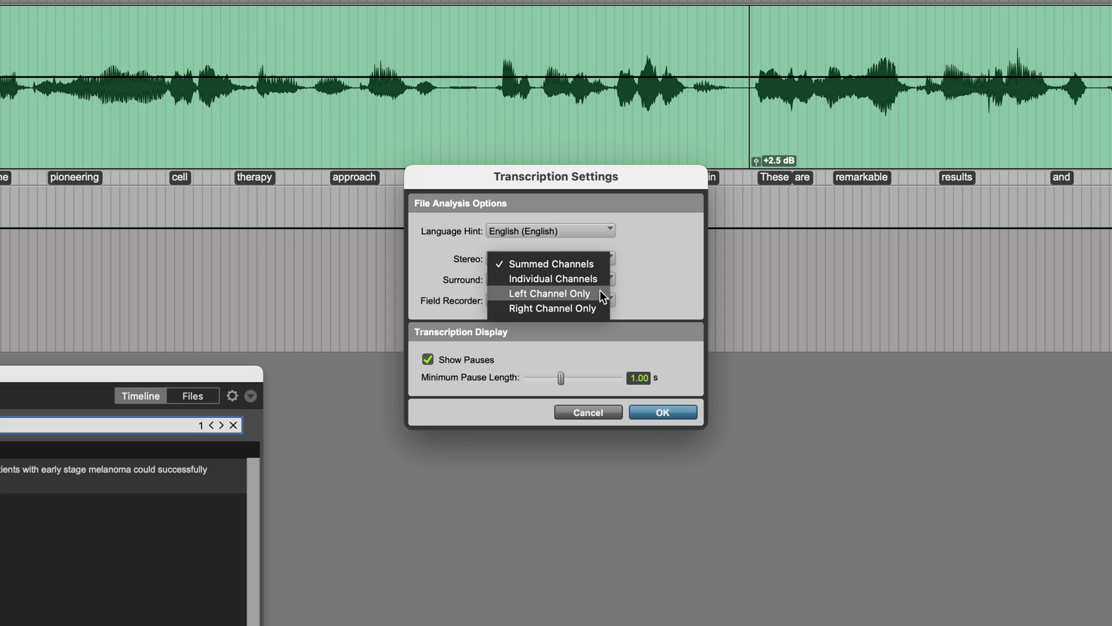
{"action": "left_click", "coordinate": [652, 281]}
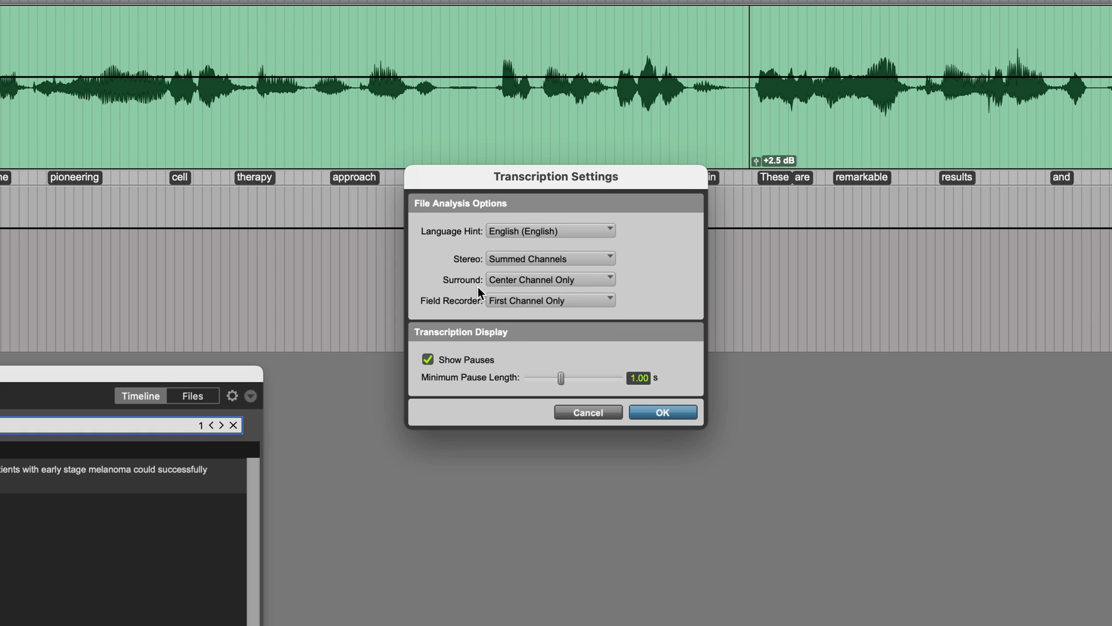
{"action": "left_click", "coordinate": [608, 281]}
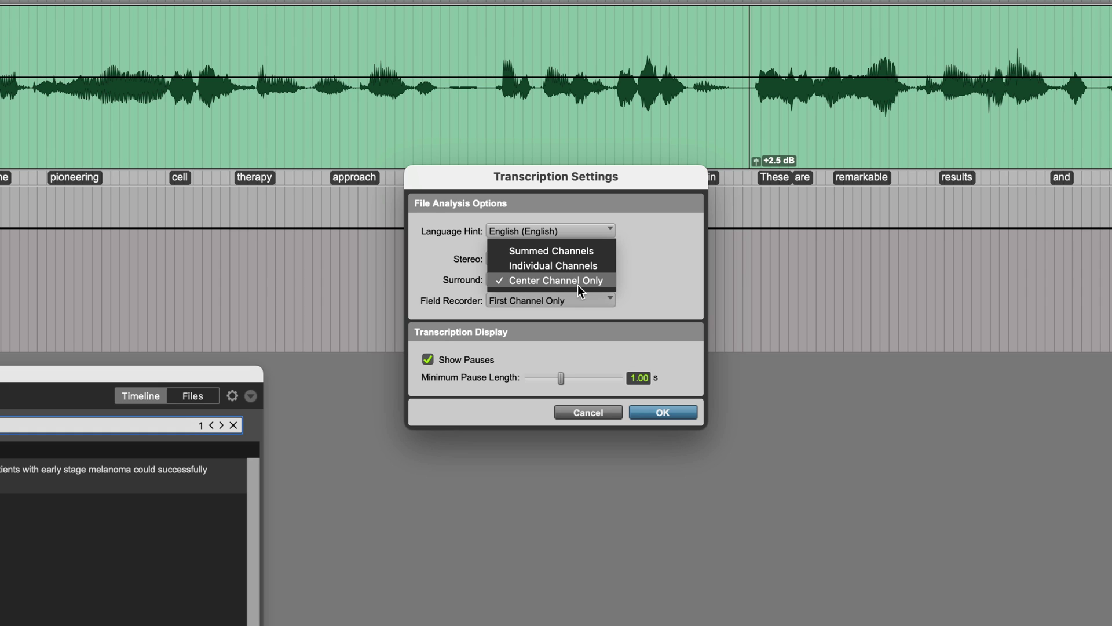
{"action": "left_click", "coordinate": [641, 286]}
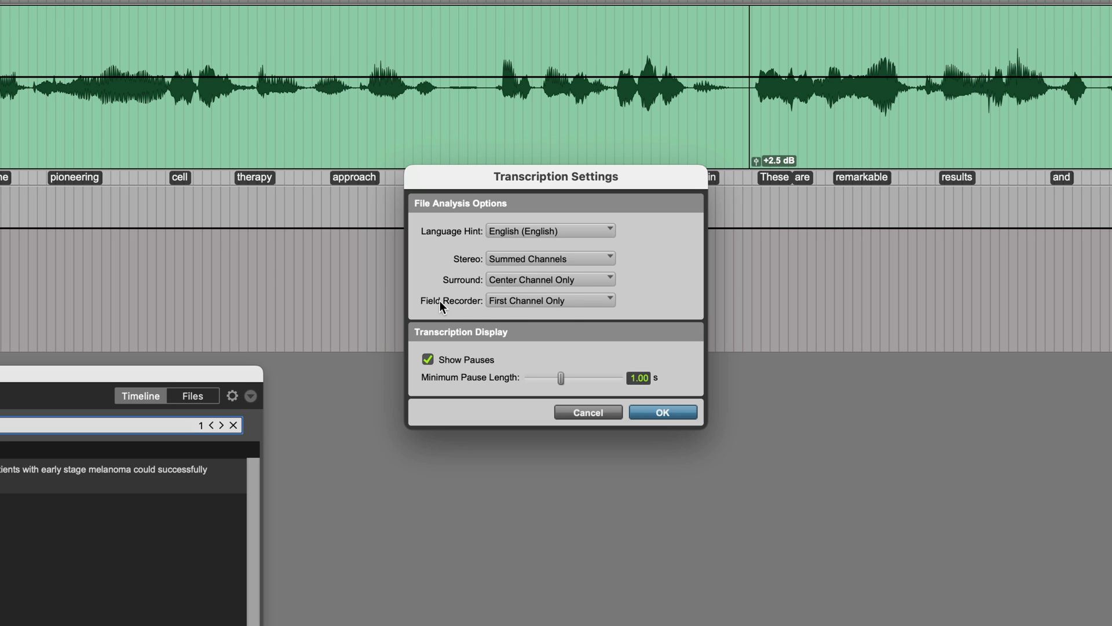
{"action": "left_click", "coordinate": [569, 302]}
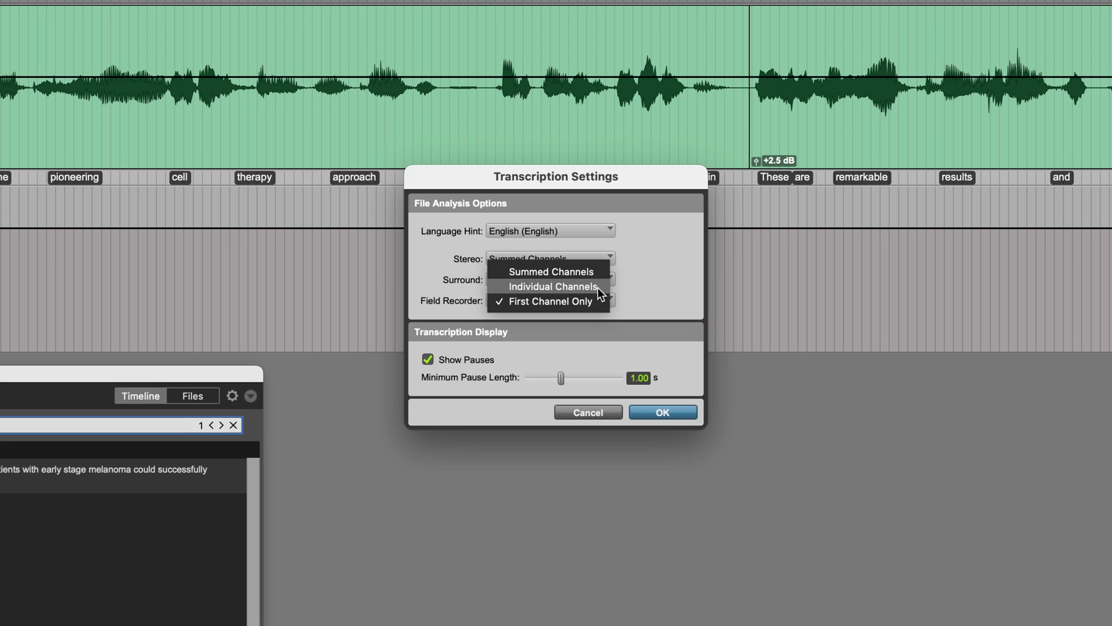
{"action": "left_click", "coordinate": [590, 302]}
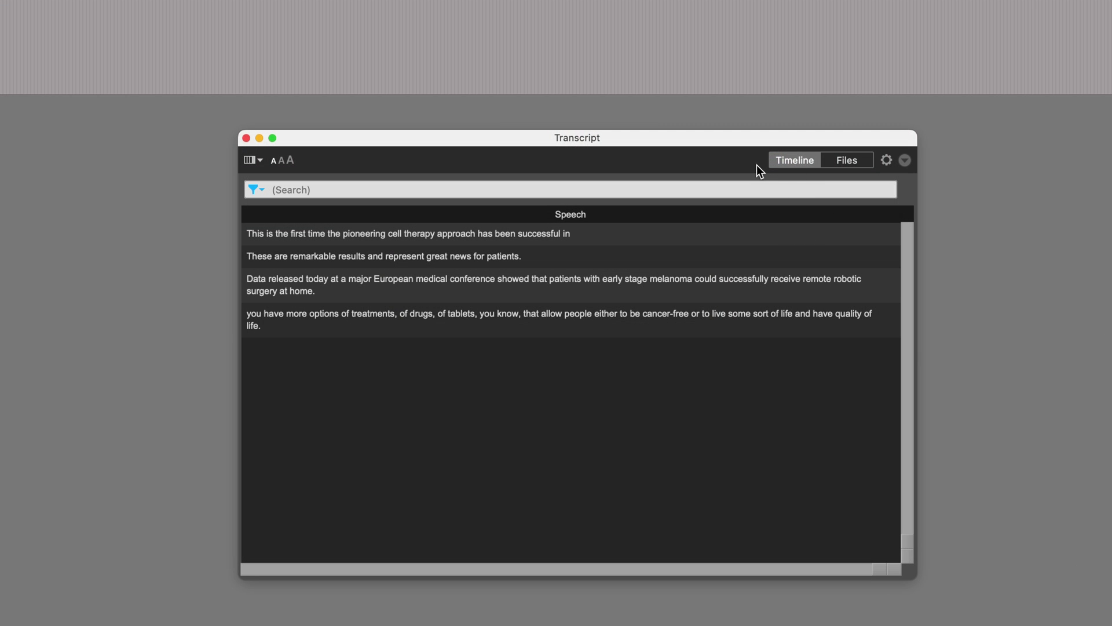
Switch the Transcript window to Files view, search 'data', and select the 'Data released today' paragraph.
{"action": "left_click", "coordinate": [847, 162]}
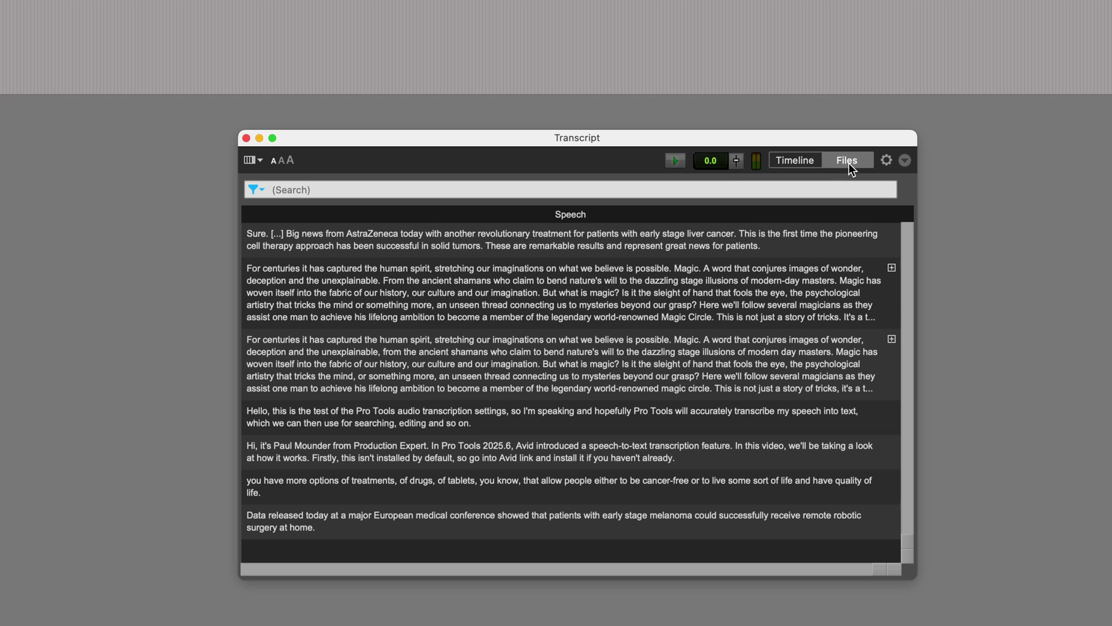
{"action": "left_click", "coordinate": [795, 161]}
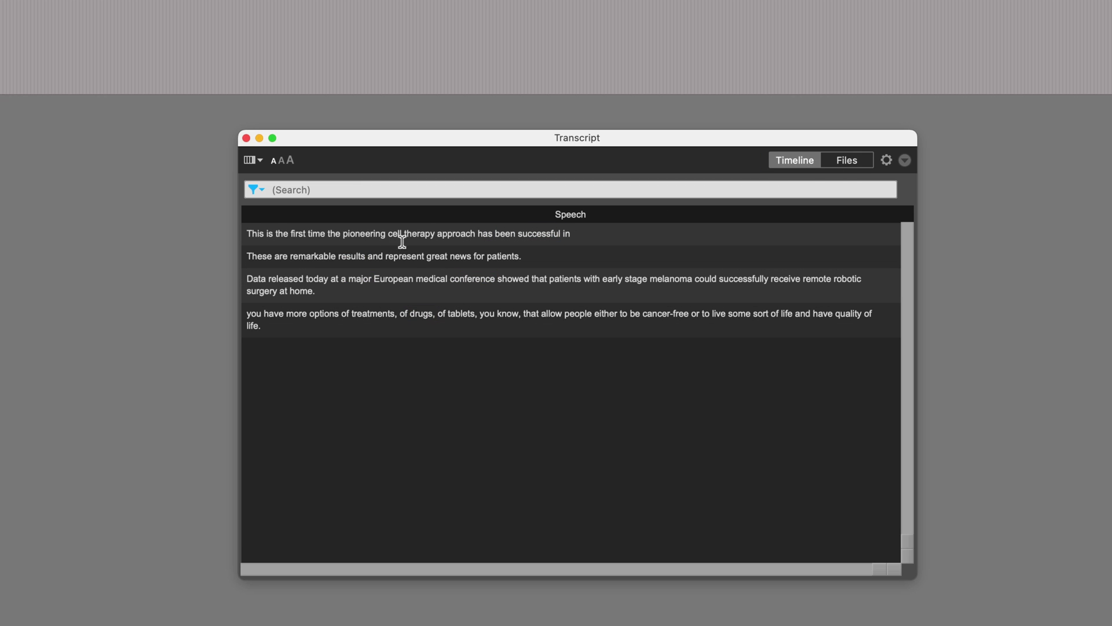
{"action": "left_click", "coordinate": [850, 162]}
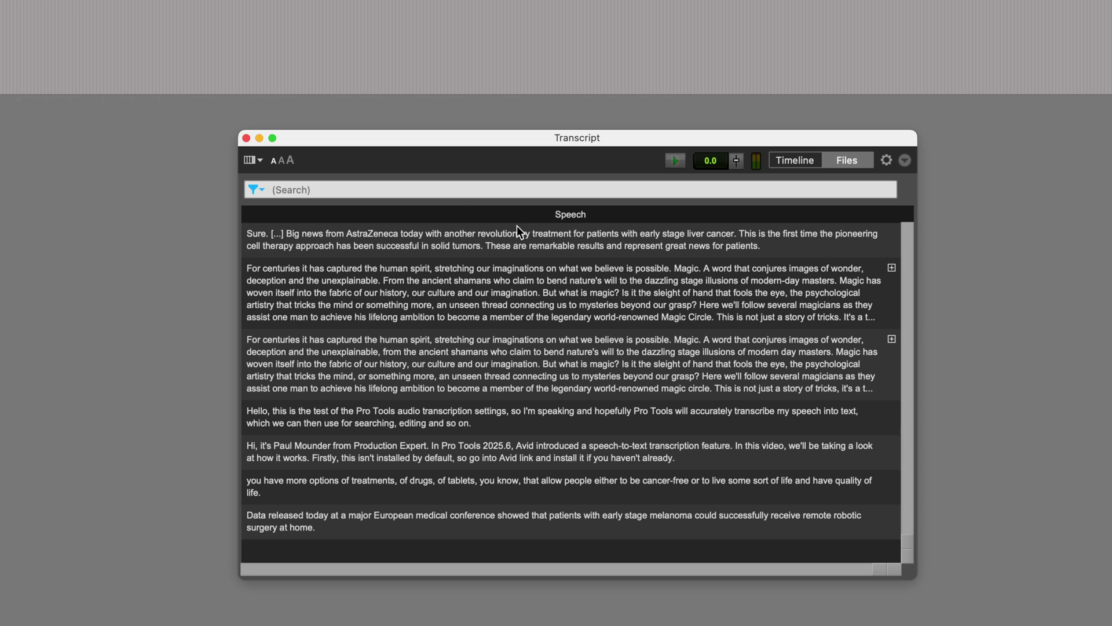
{"action": "left_click", "coordinate": [344, 186]}
{"action": "type", "text": "da"}
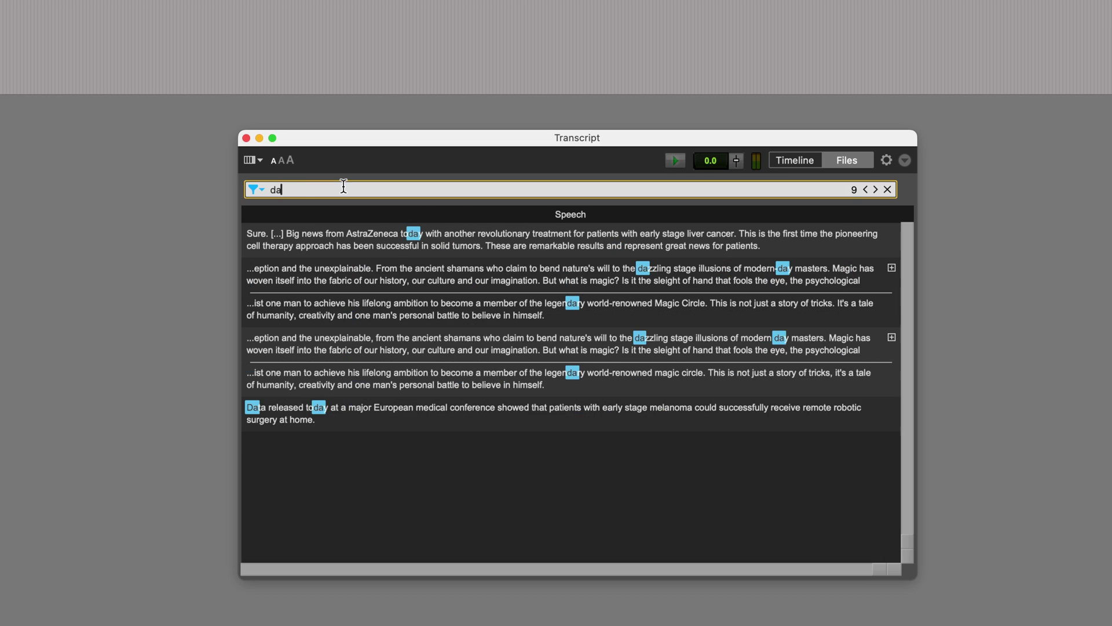
{"action": "type", "text": "ta"}
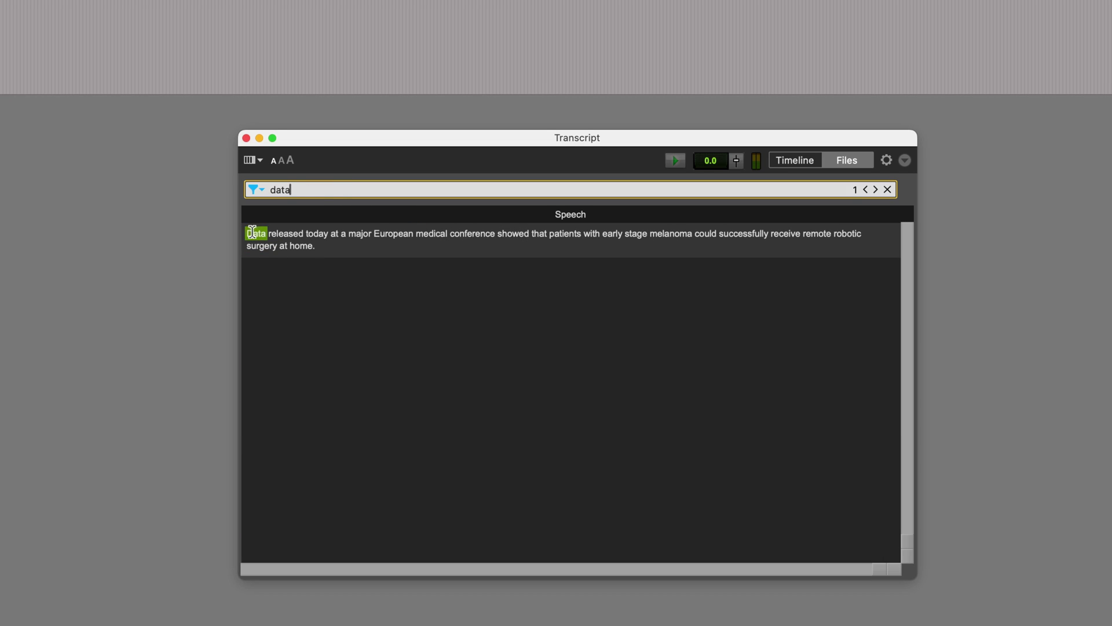
{"action": "left_click_drag", "start_coordinate": [253, 232], "coordinate": [311, 247]}
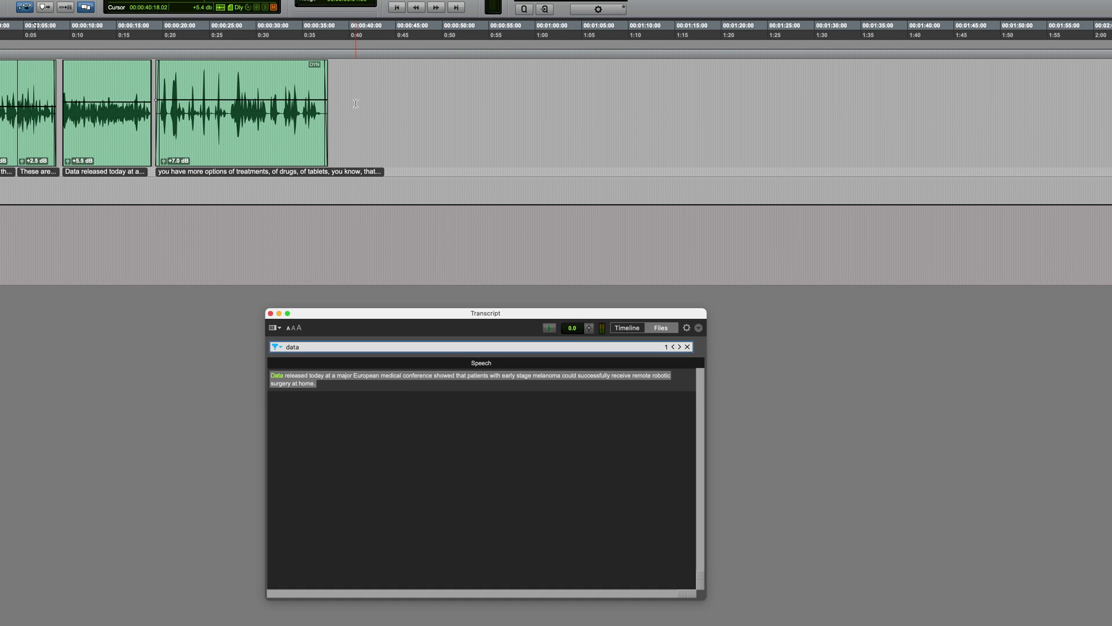
Click the 'Data released today' search result to locate its clip on the timeline.
{"action": "left_click", "coordinate": [356, 104]}
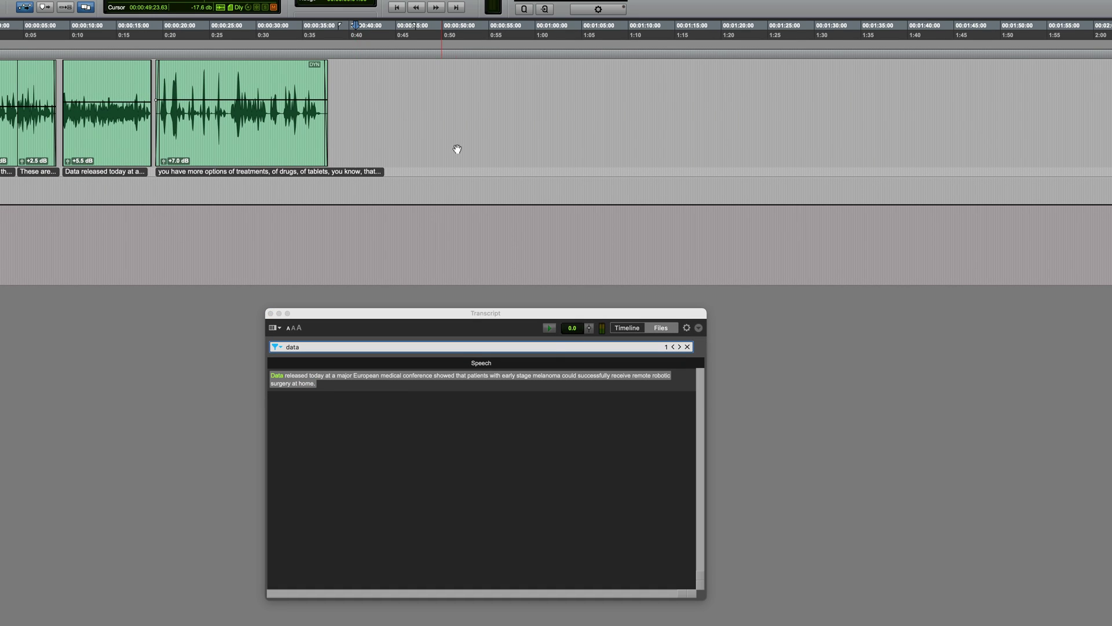